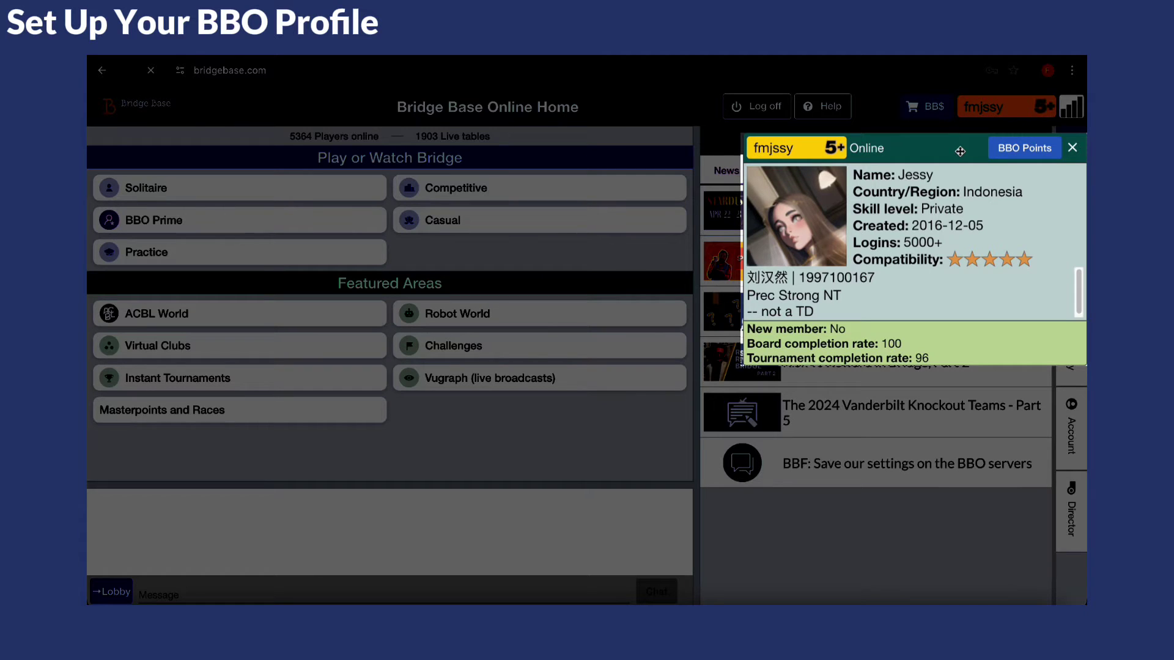
Step: Dismiss the player profile popup covering the BBO home screen
left_click(1072, 148)
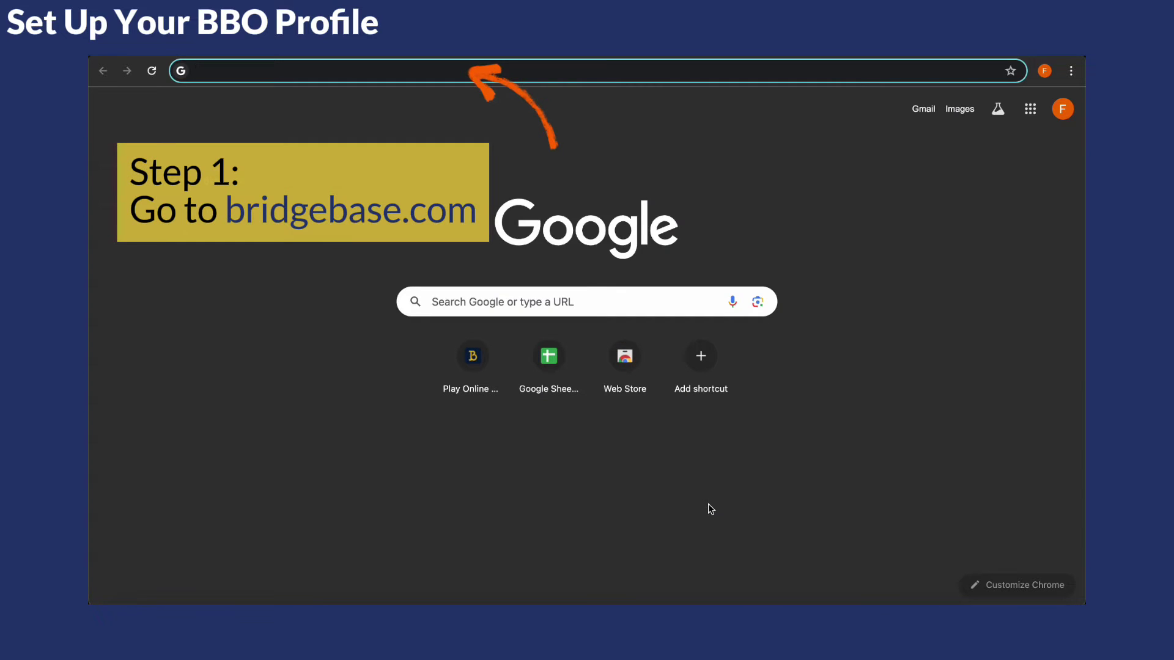
Step: Load bridgebase.com in Chrome
type("bridgebase.com")
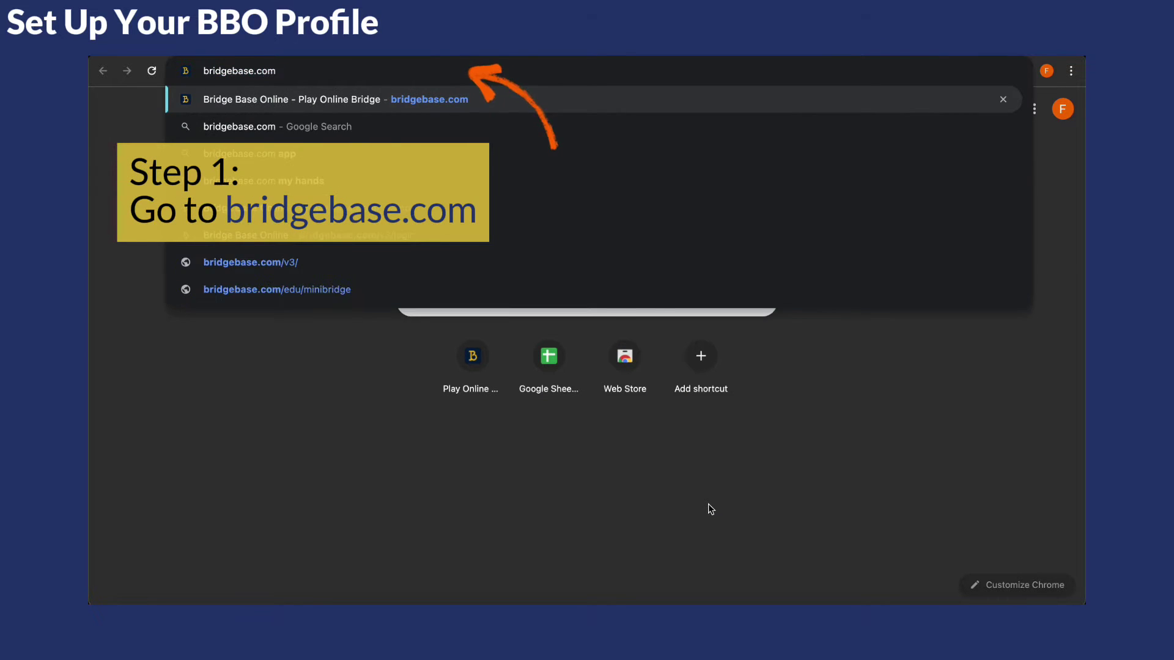
key("Return")
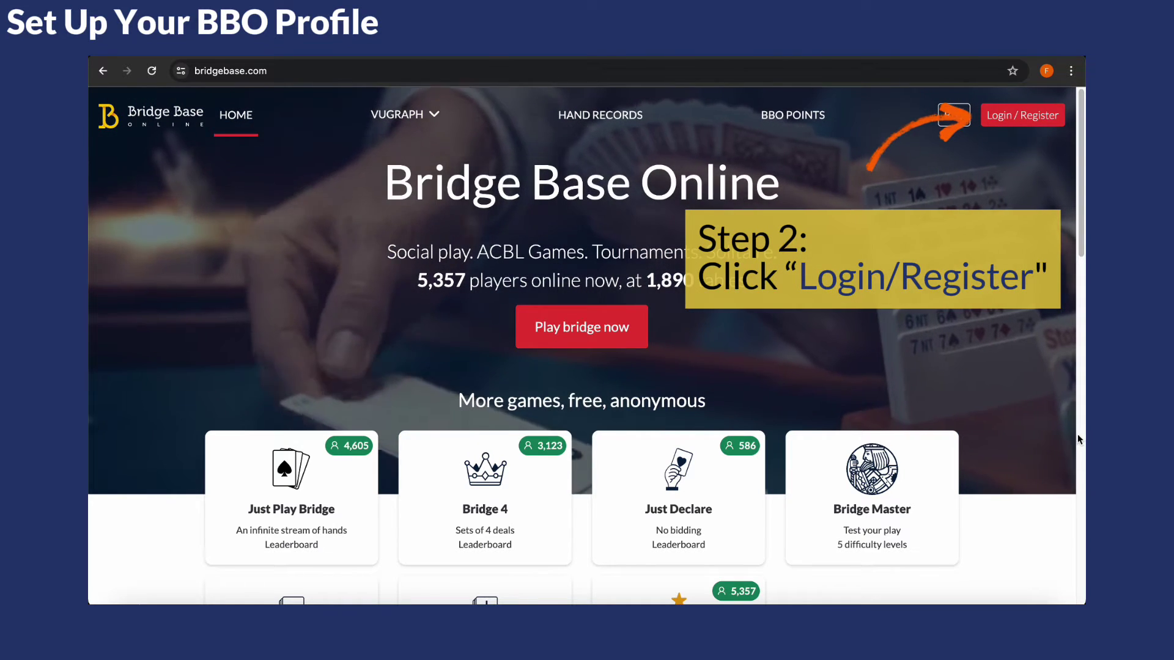
Step: Log in to BBO with the account user name and password
left_click(1048, 120)
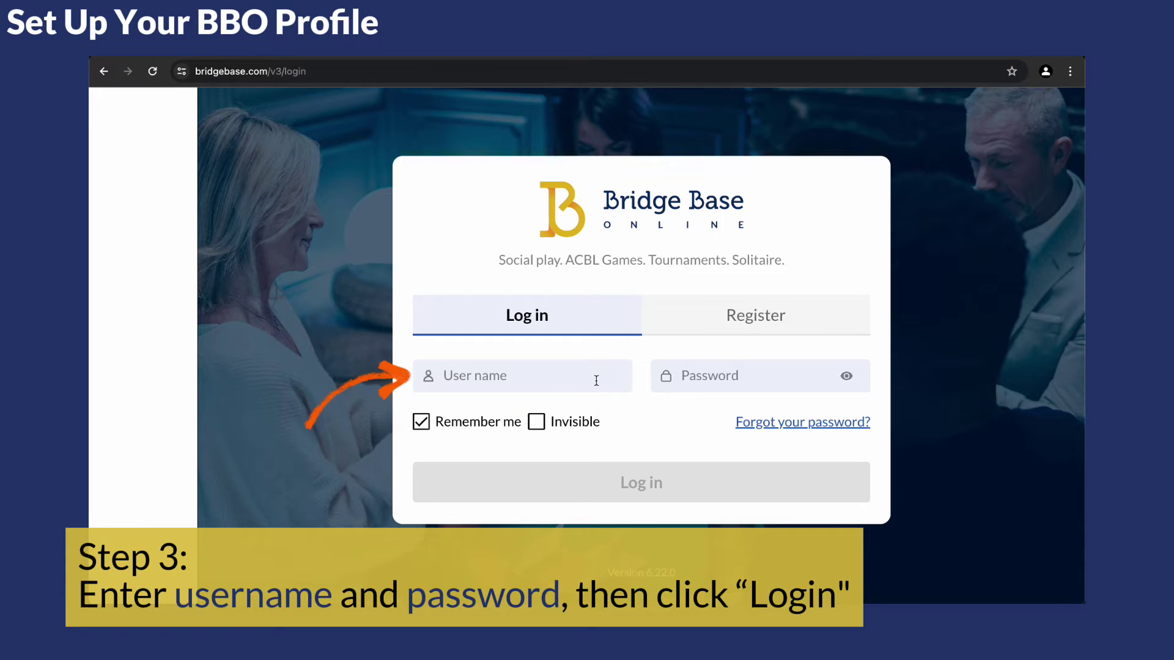
left_click(596, 380)
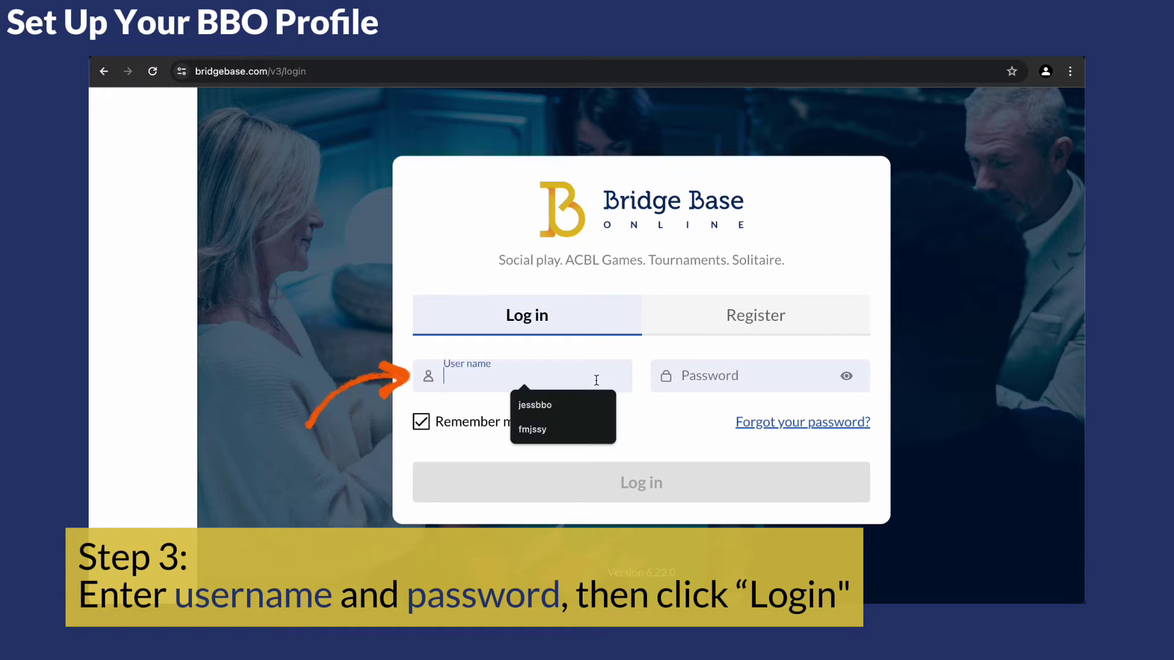
type("fmjssy")
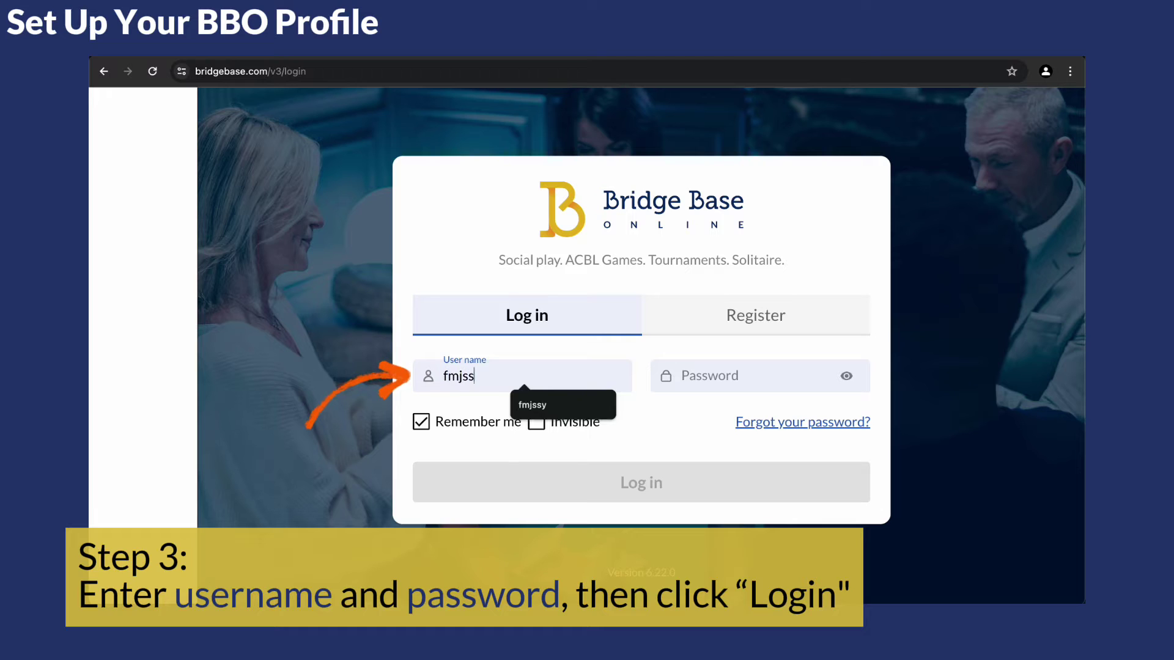
left_click(734, 376)
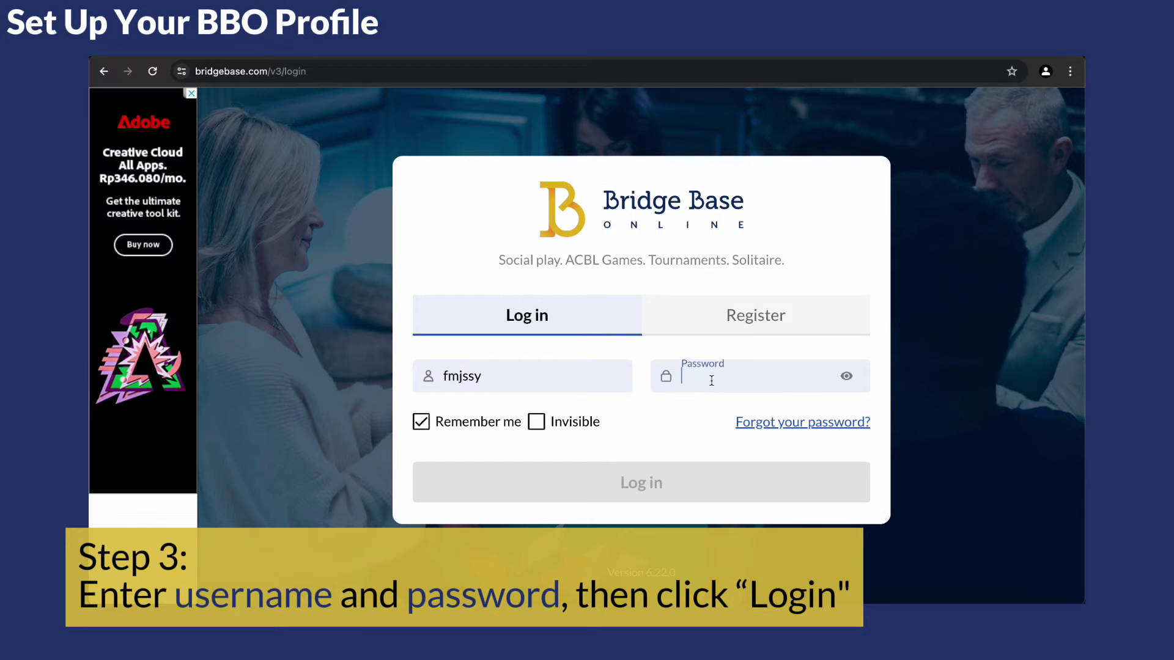
type("••••••••••")
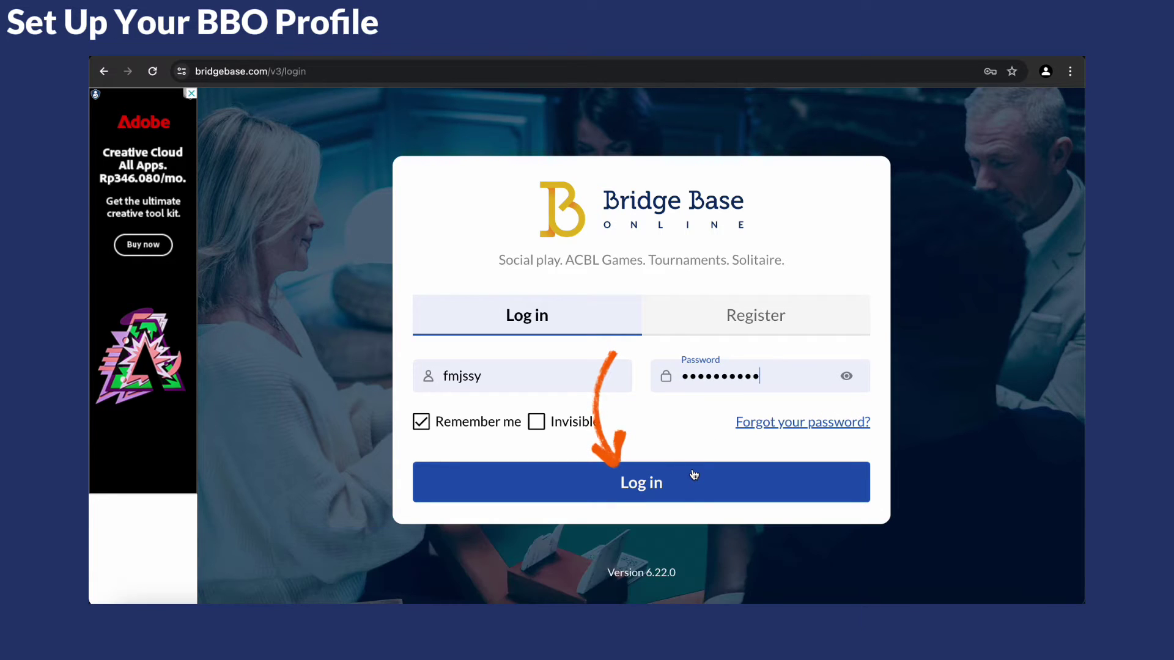
left_click(694, 475)
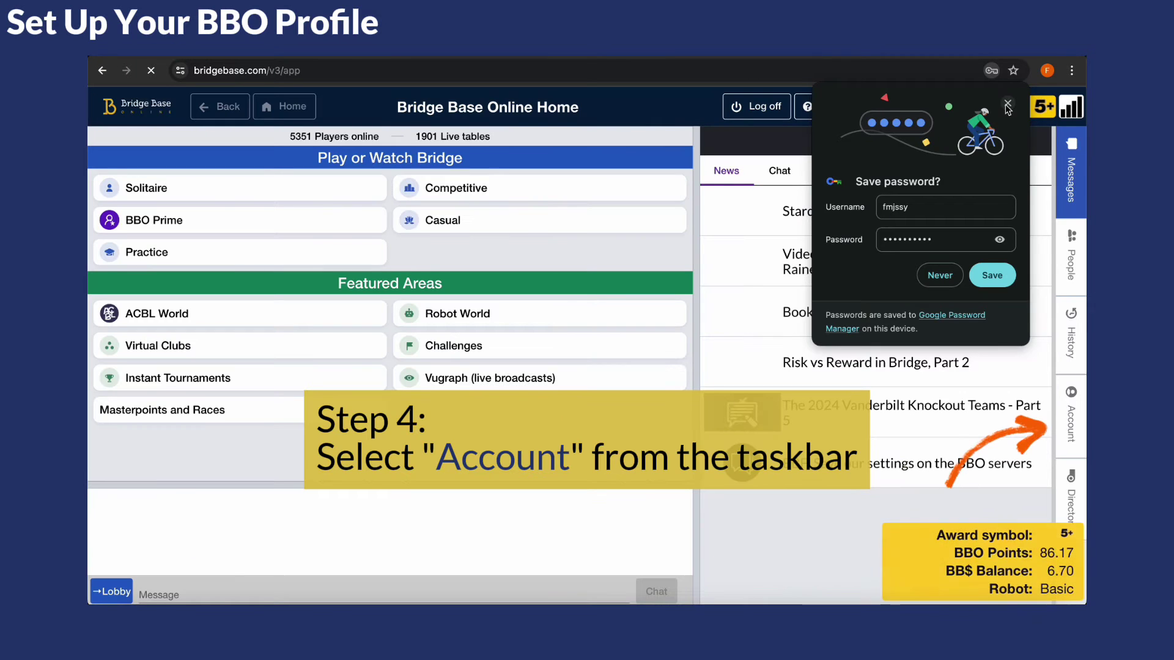
Step: Open Account > Profile settings and drag the public profile card beside them
left_click(1081, 431)
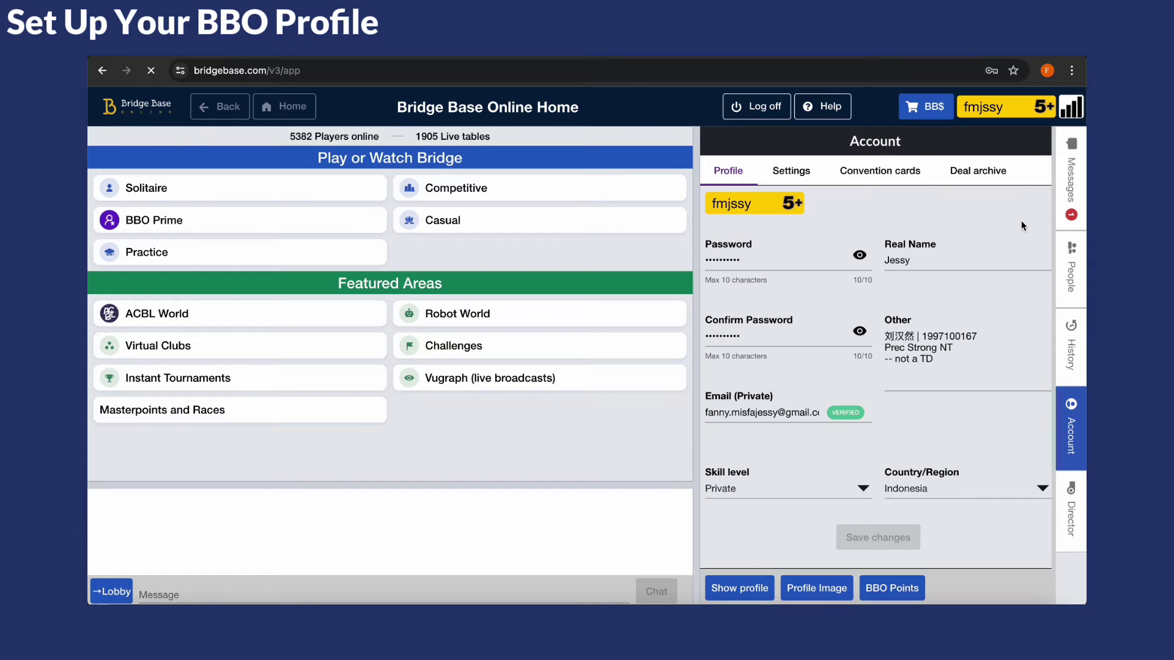
left_click(778, 208)
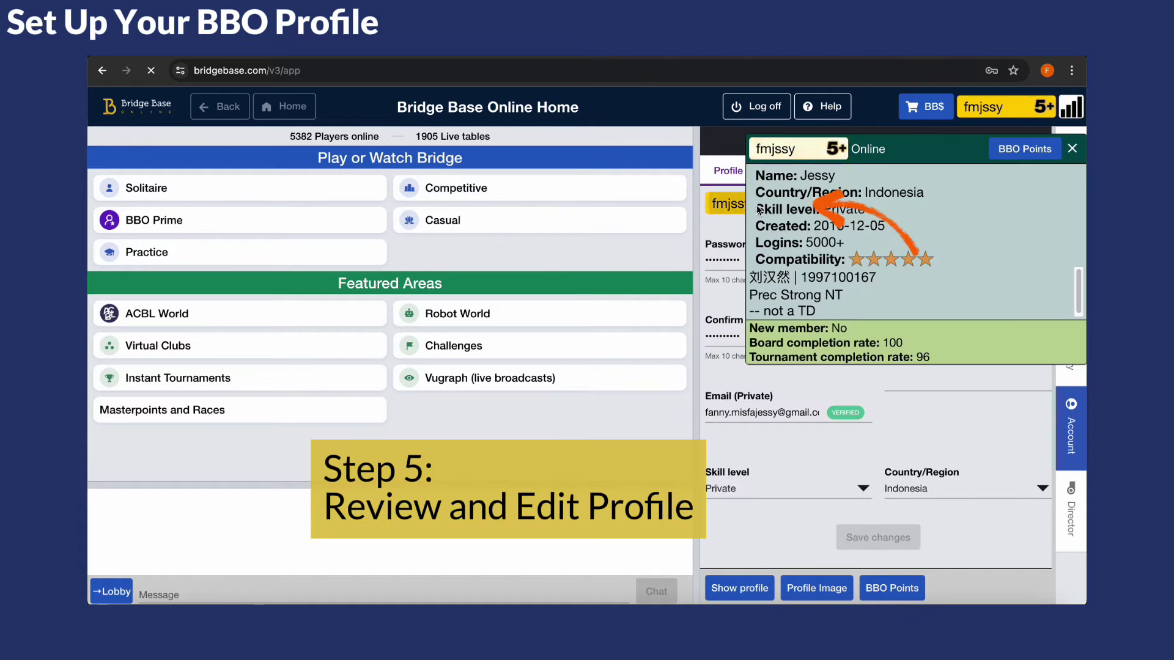
left_click_drag(974, 159, 557, 163)
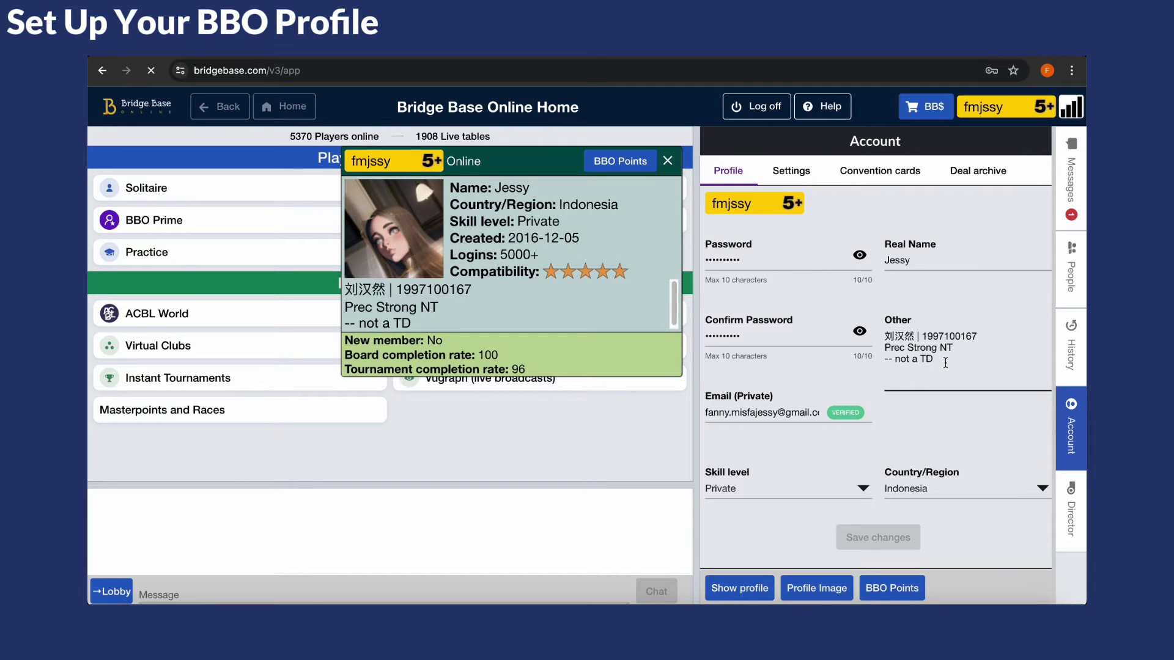
Step: Replace the Real Name entry with the account holder's new name
left_click(918, 260)
left_click_drag(918, 260, 884, 260)
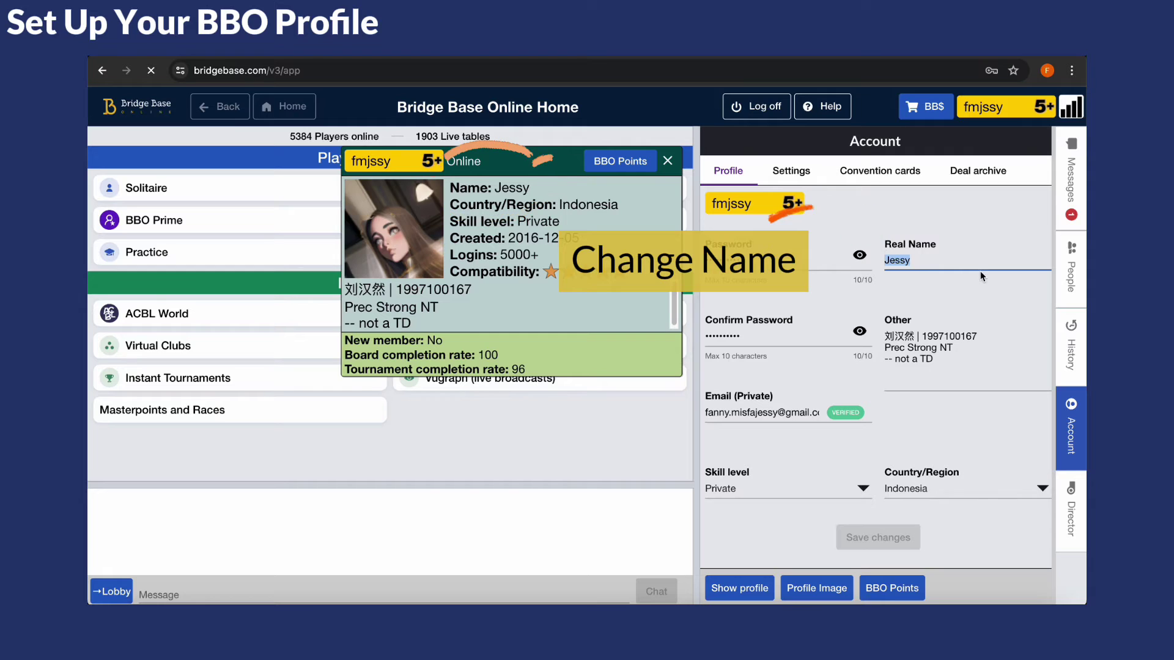
type("F. M. J")
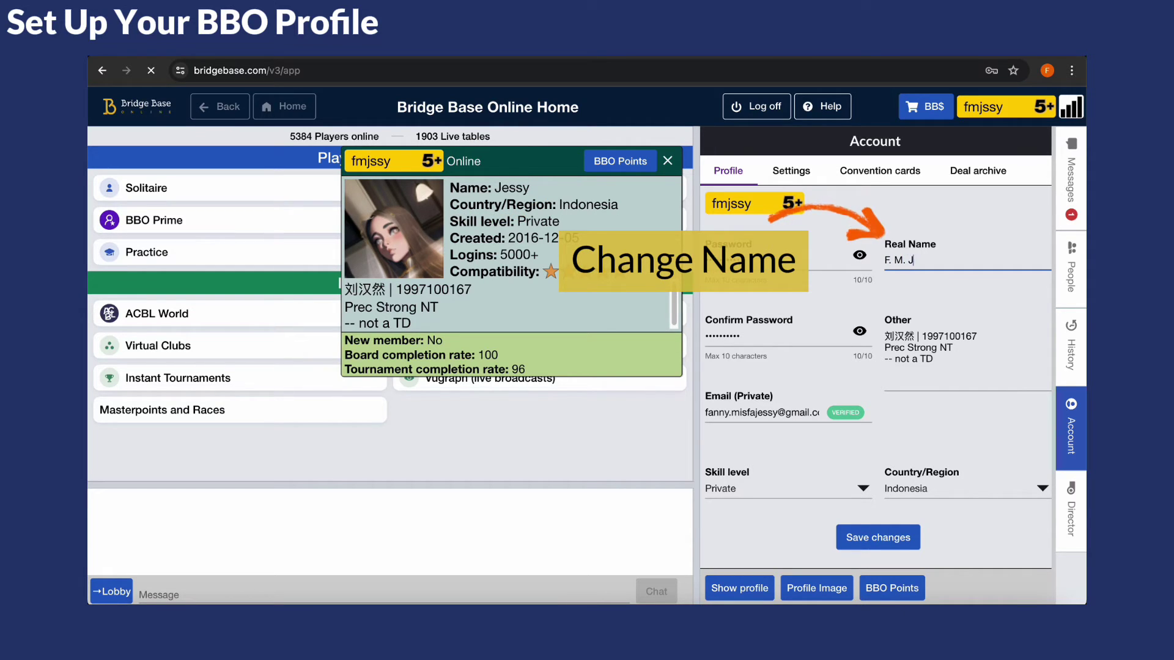
type("essy")
Step: Rewrite the description's last lines as 'Precision, strong NT'
left_click(983, 357)
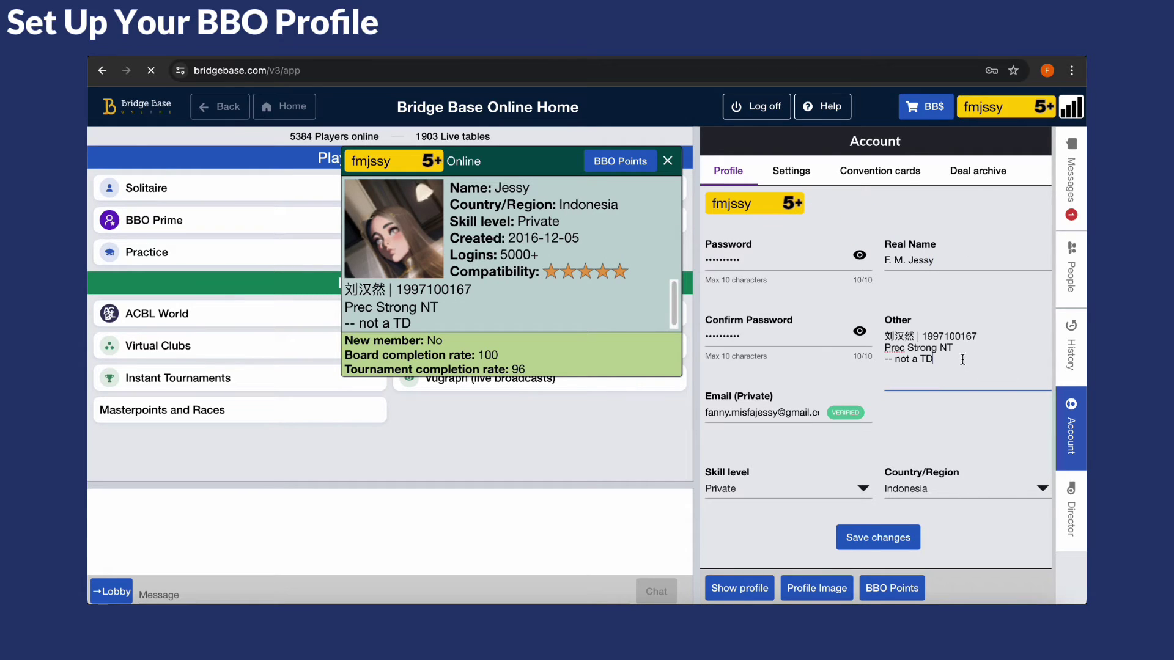
left_click_drag(929, 358, 876, 351)
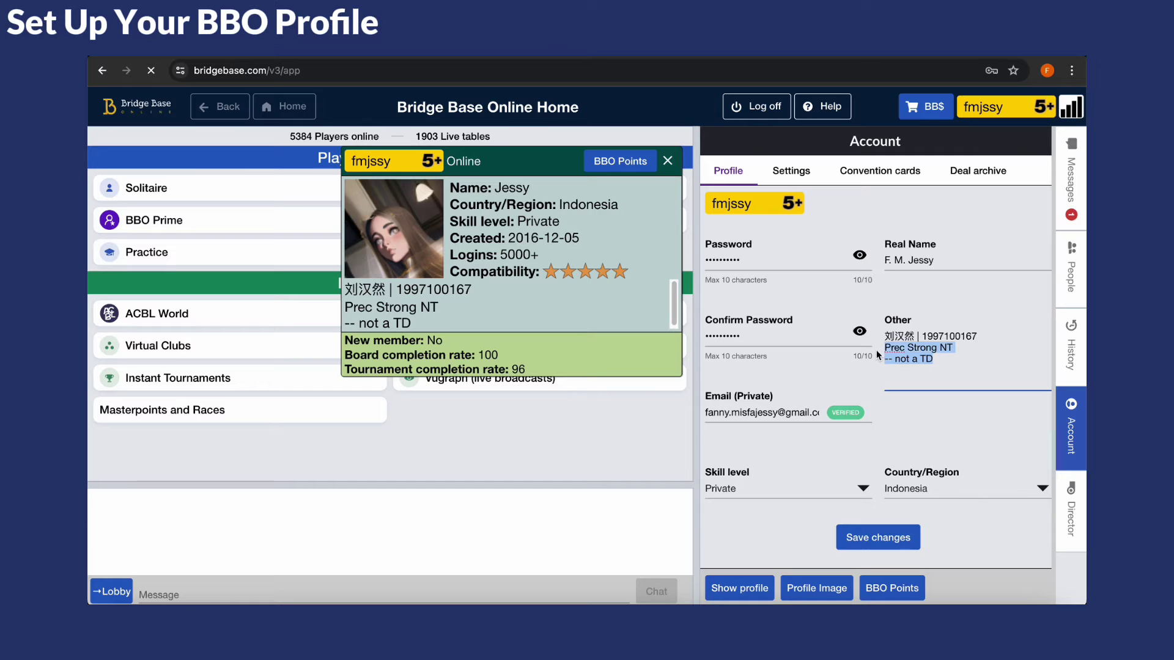
type("Preci")
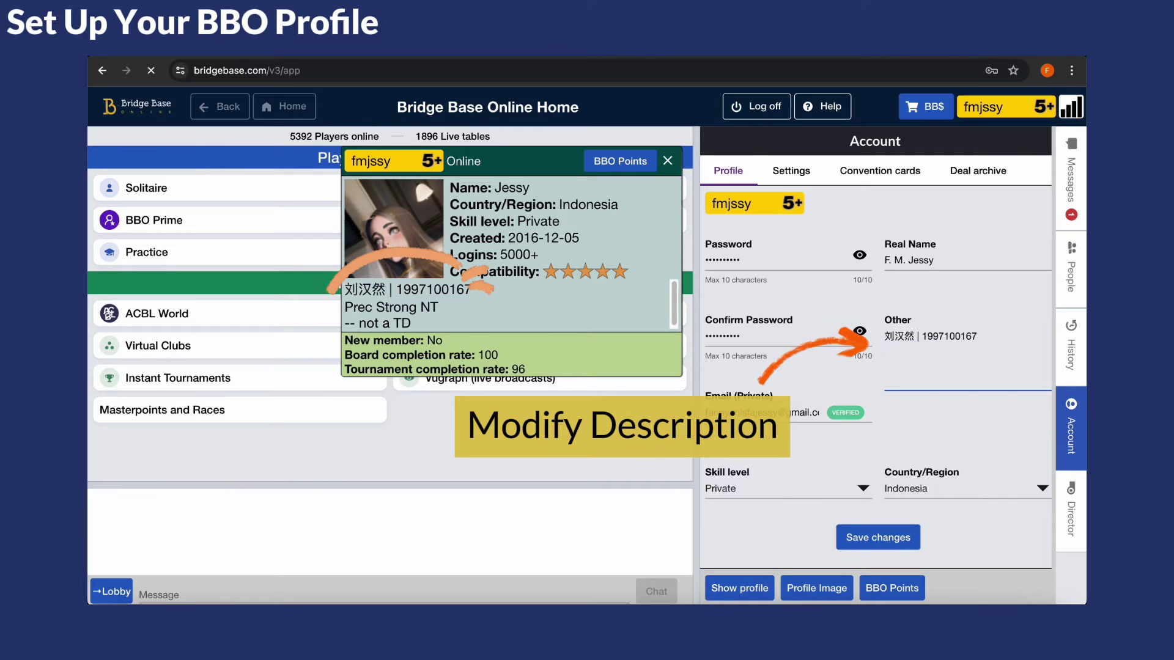
type("sion")
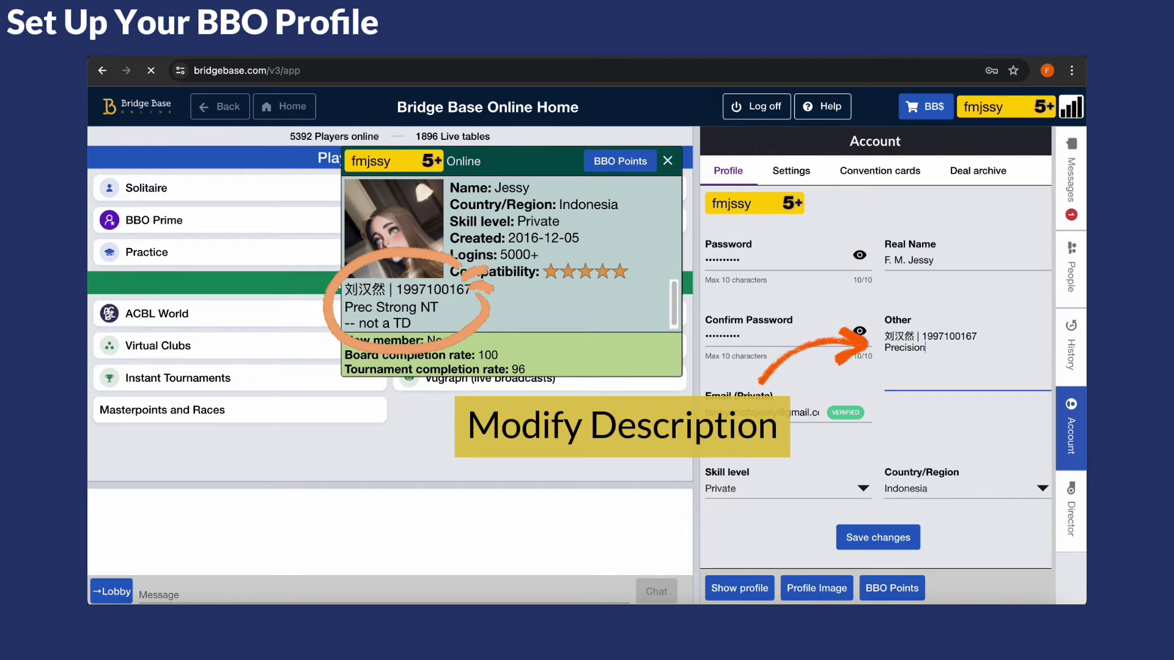
type(", strong NT")
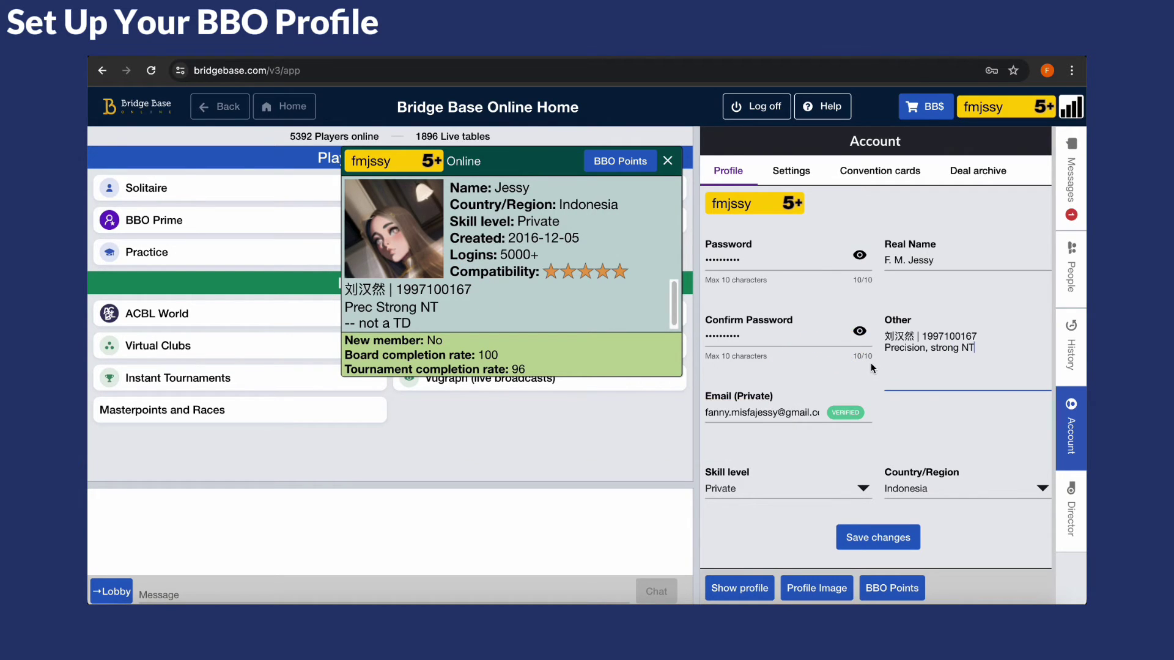
left_click(949, 406)
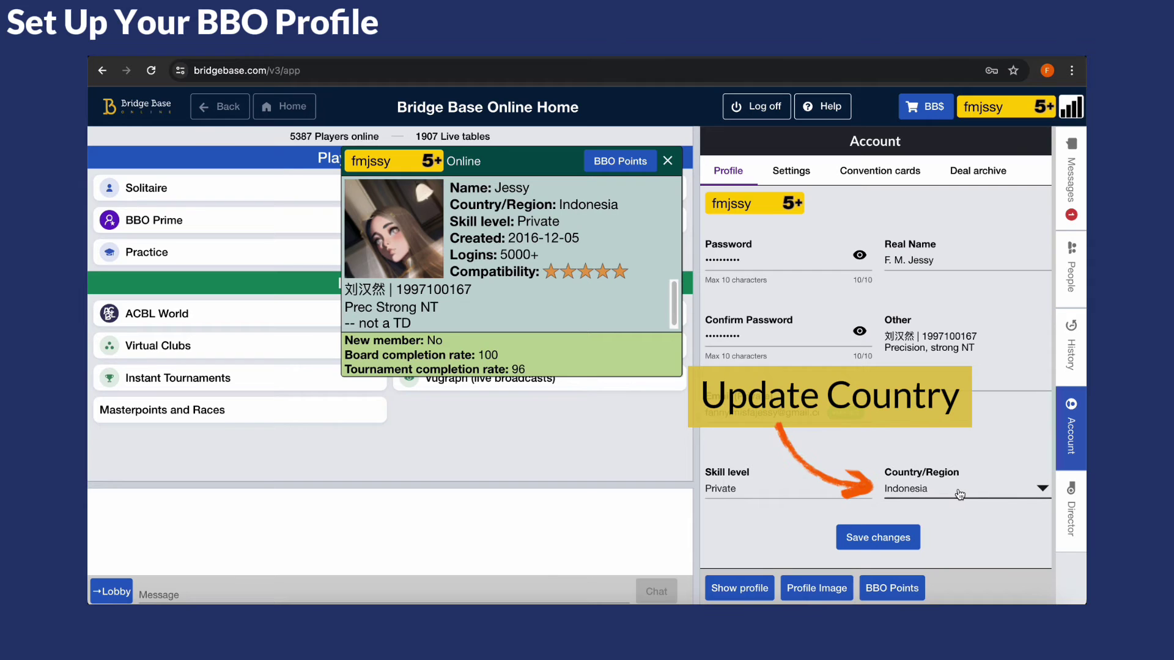
Step: Keep the skill level at Private and save the profile changes
left_click(858, 493)
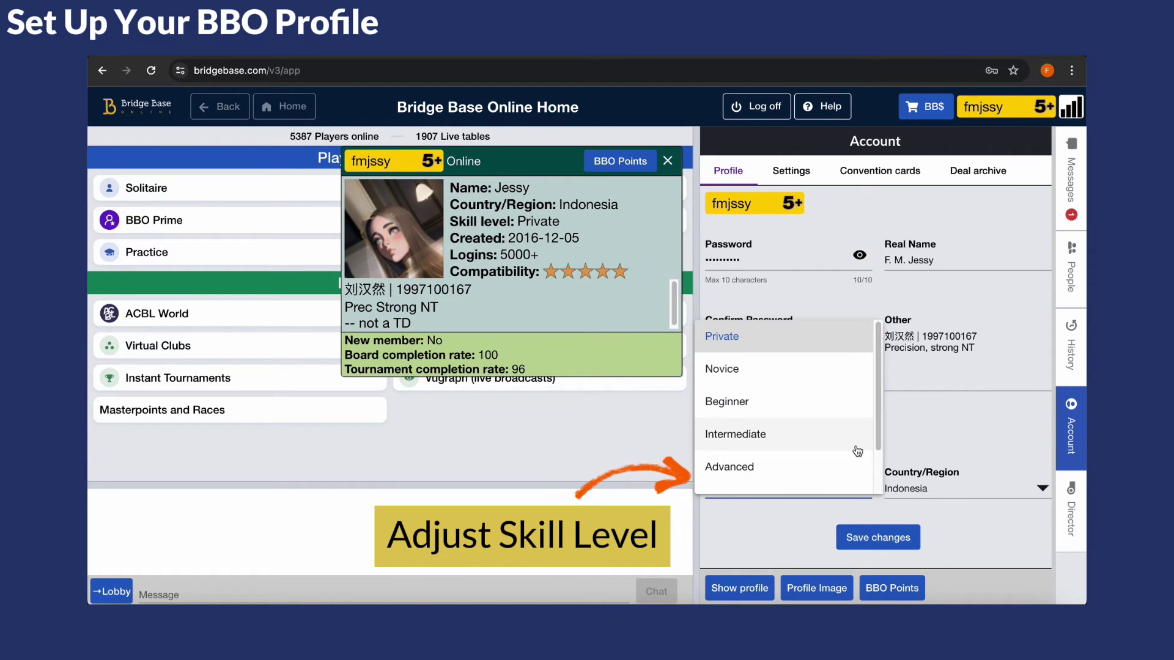
scroll(856, 451, "down", 2)
scroll(858, 452, "up", 2)
left_click(953, 403)
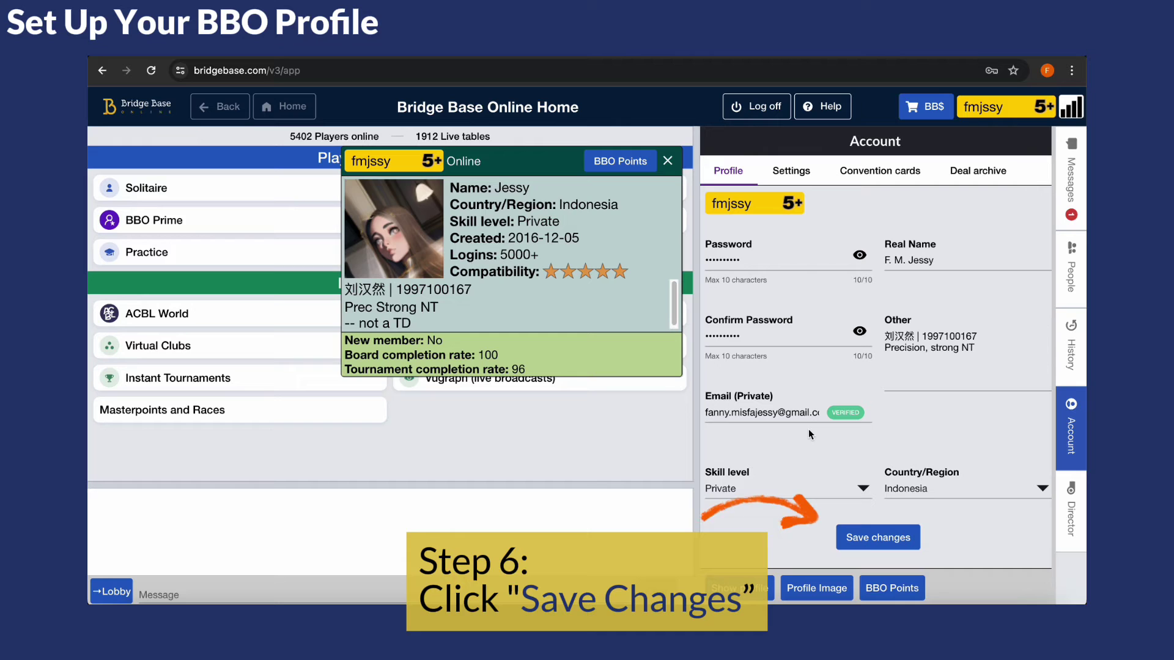
left_click(850, 535)
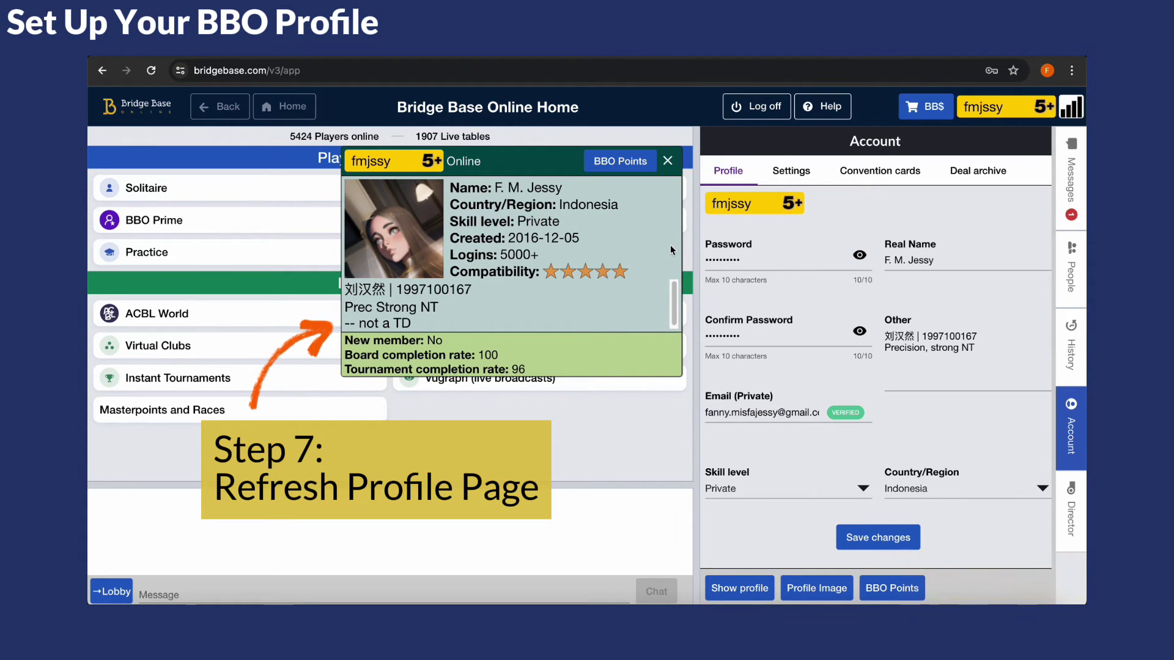
Step: Reopen your profile card to verify the 'Precision, strong NT' description, then close it
left_click(669, 162)
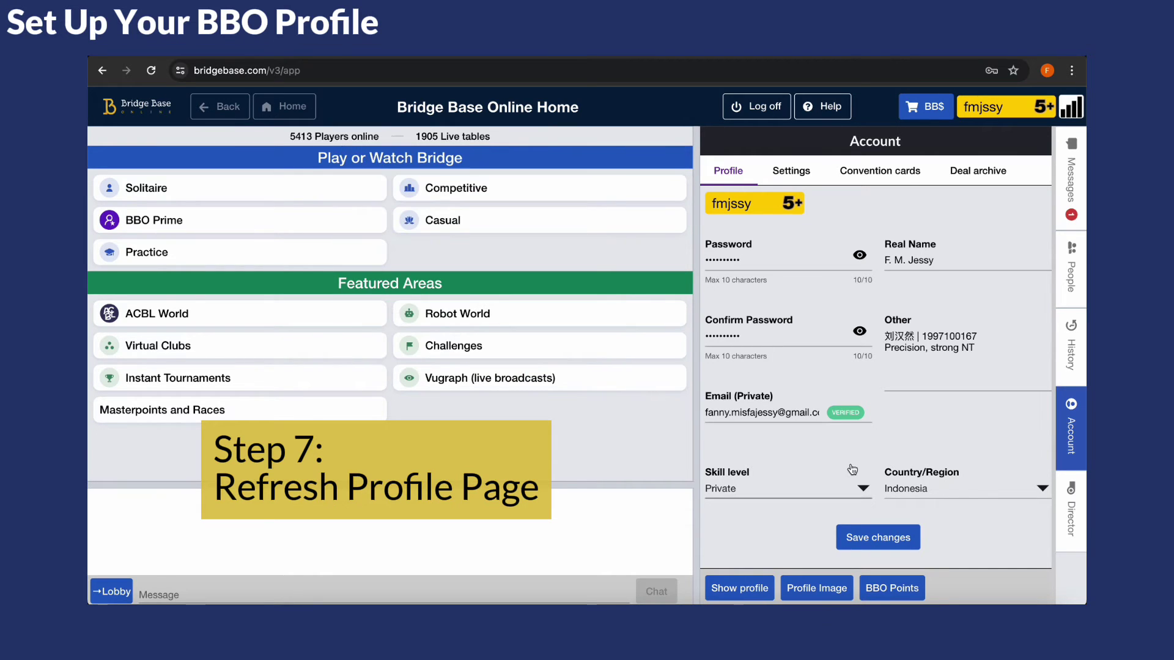
left_click(978, 115)
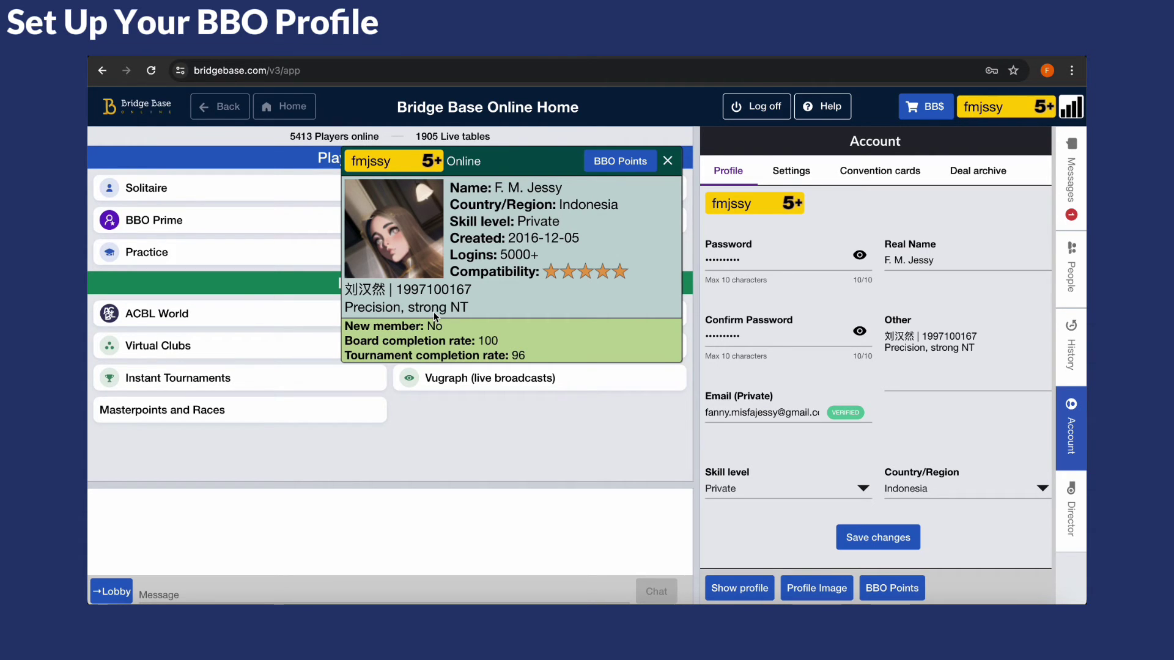
left_click(673, 161)
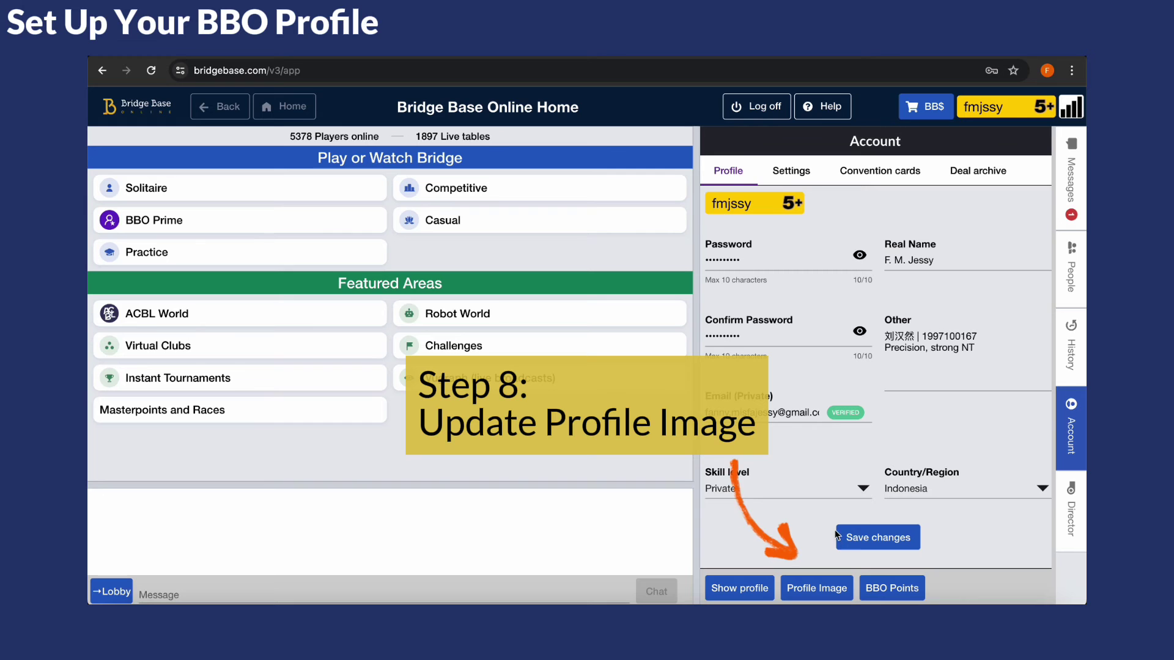
Step: Choose the green leprechaun from the Profile Image stock pictures
left_click(816, 589)
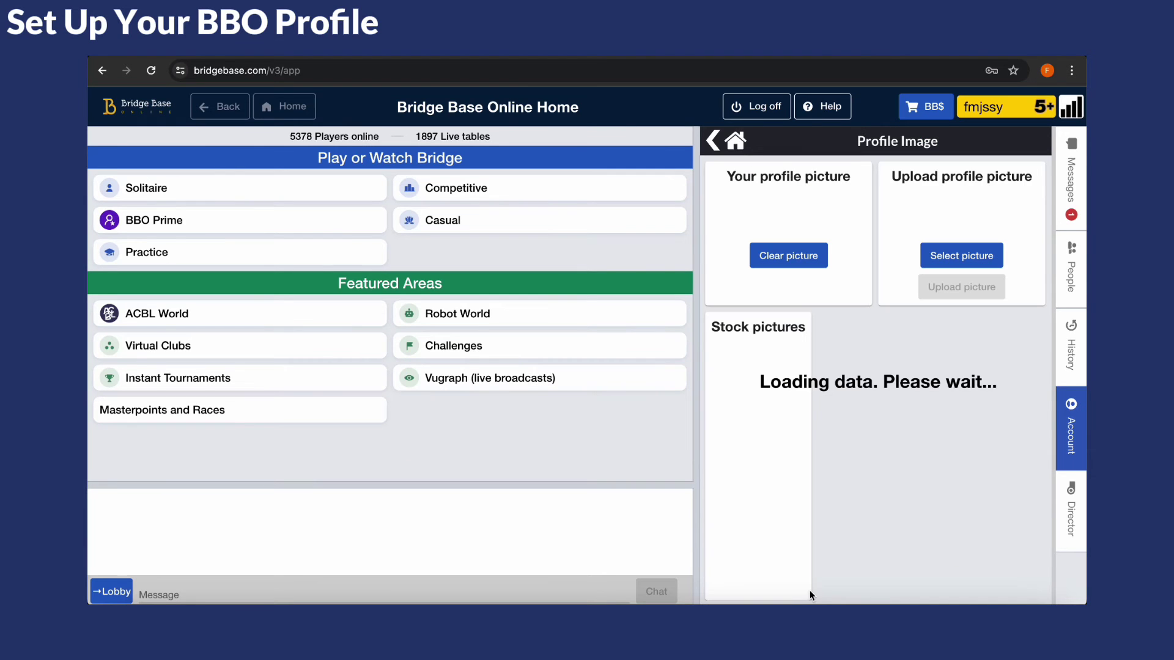
scroll(993, 377, "down", 1)
scroll(993, 376, "down", 3)
scroll(994, 381, "down", 4)
scroll(994, 381, "down", 8)
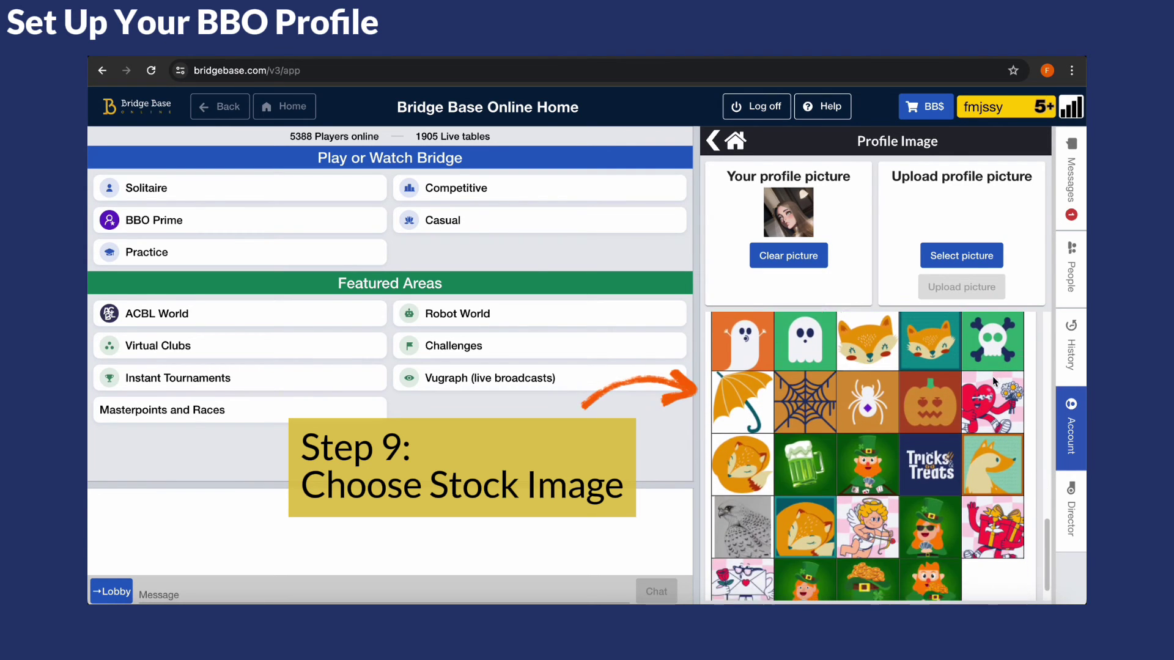
scroll(993, 376, "down", 1)
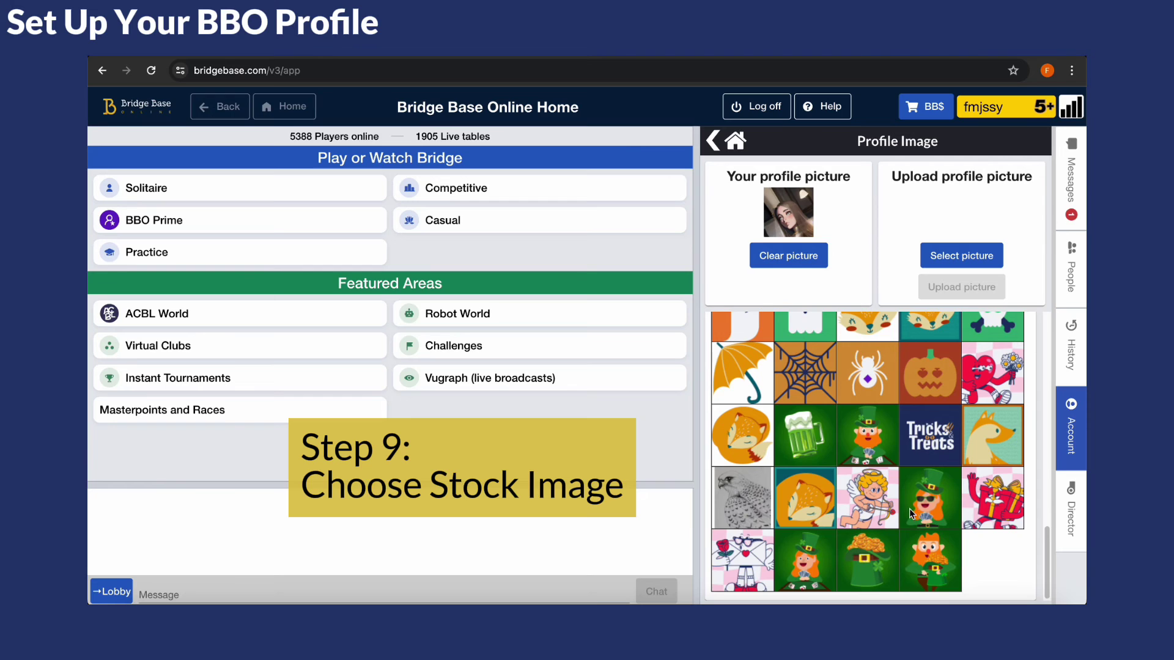
left_click(1027, 118)
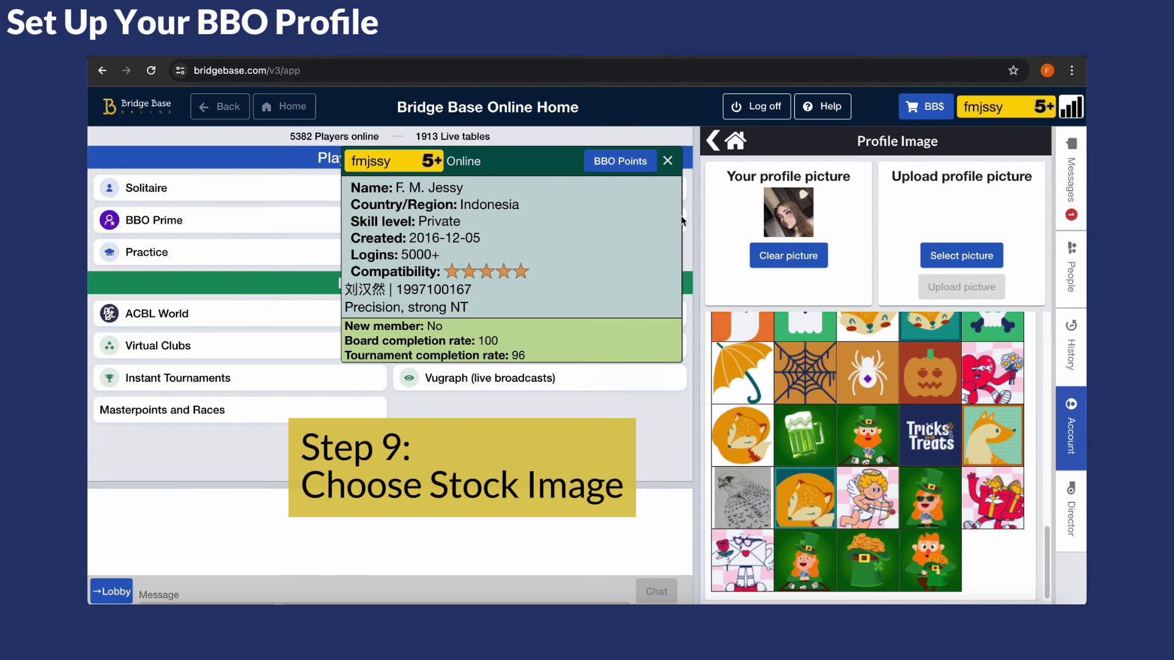
left_click(667, 161)
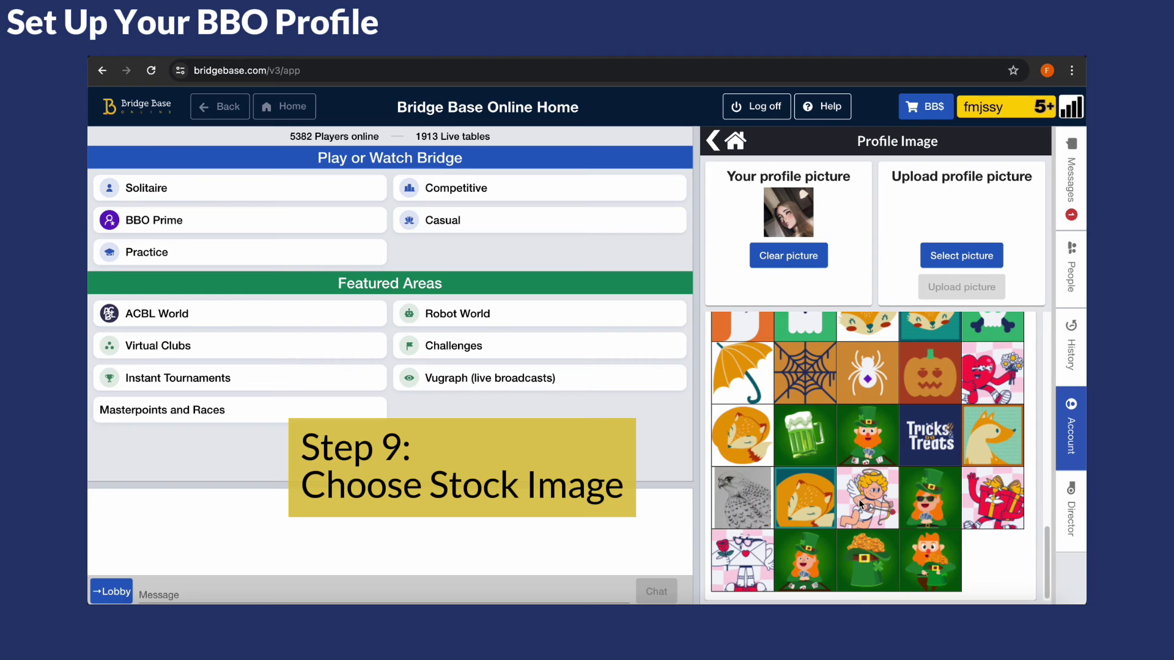
left_click(798, 557)
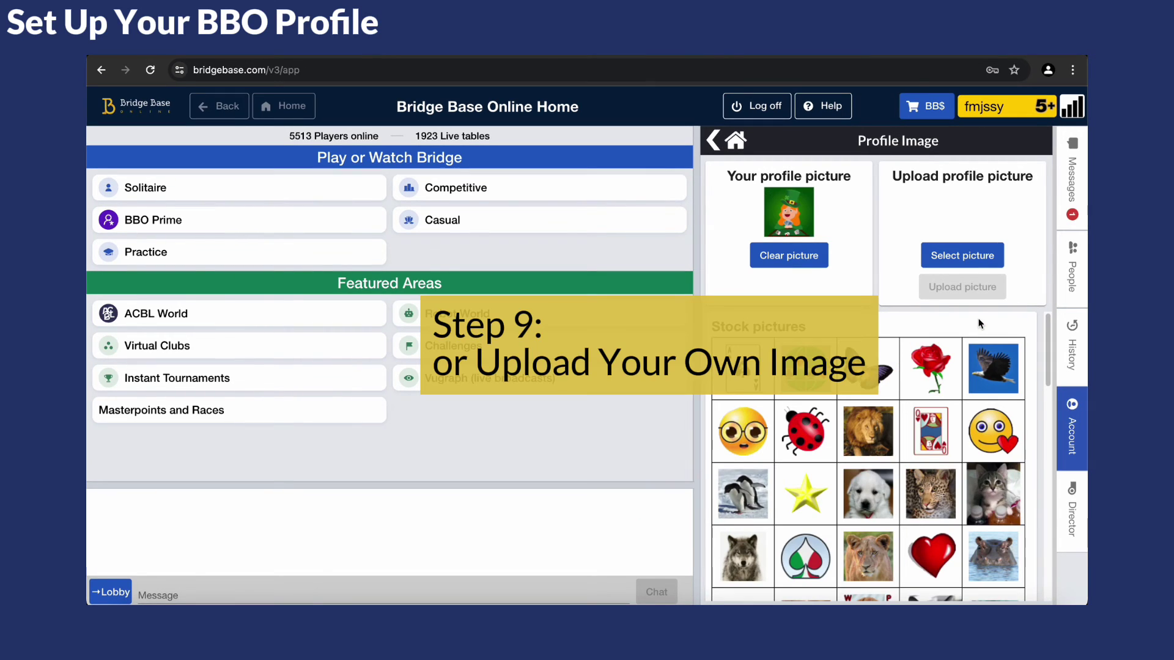
Step: Pick download.jpeg from the computer and upload it as the profile picture
left_click(958, 258)
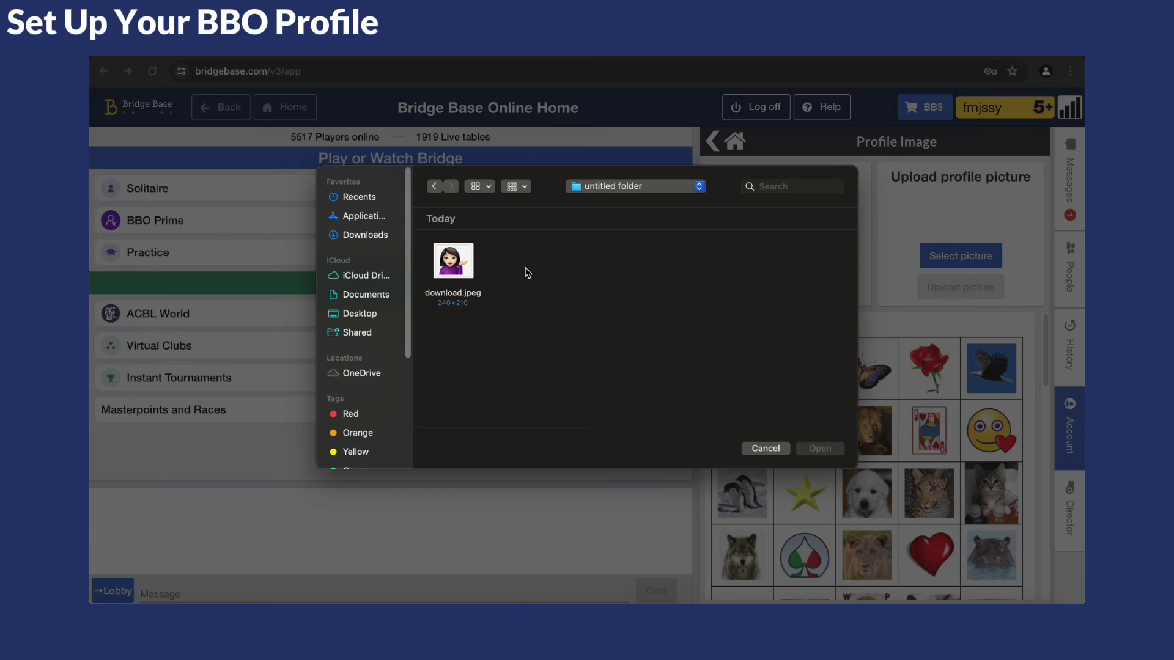
left_click(453, 274)
left_click(812, 451)
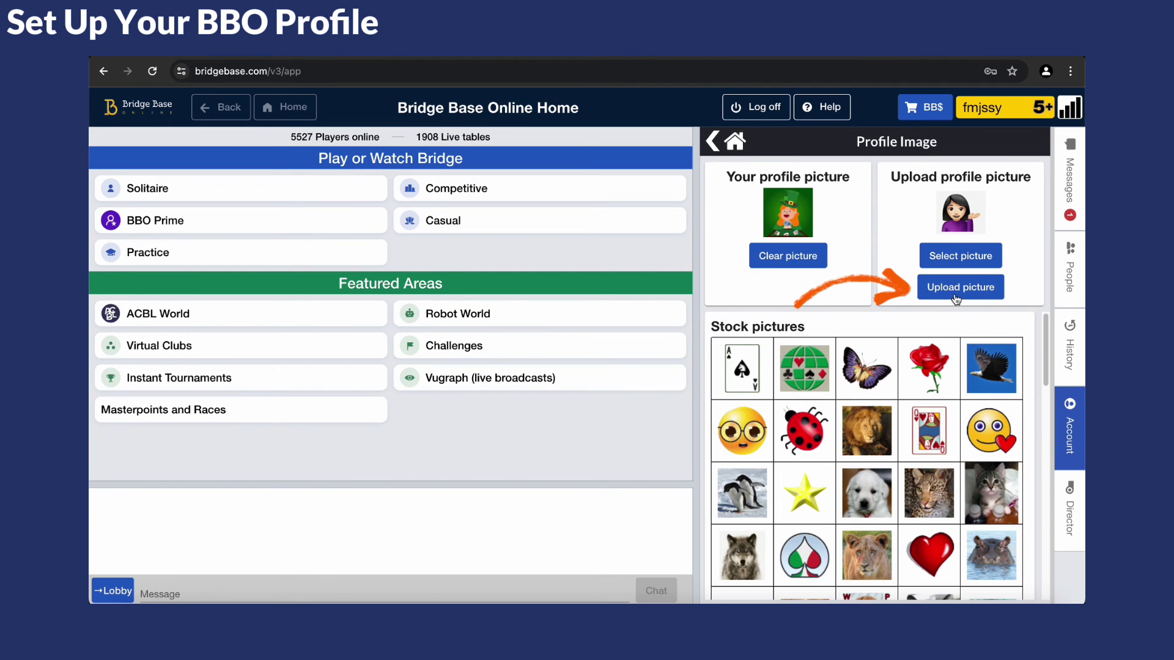
left_click(957, 298)
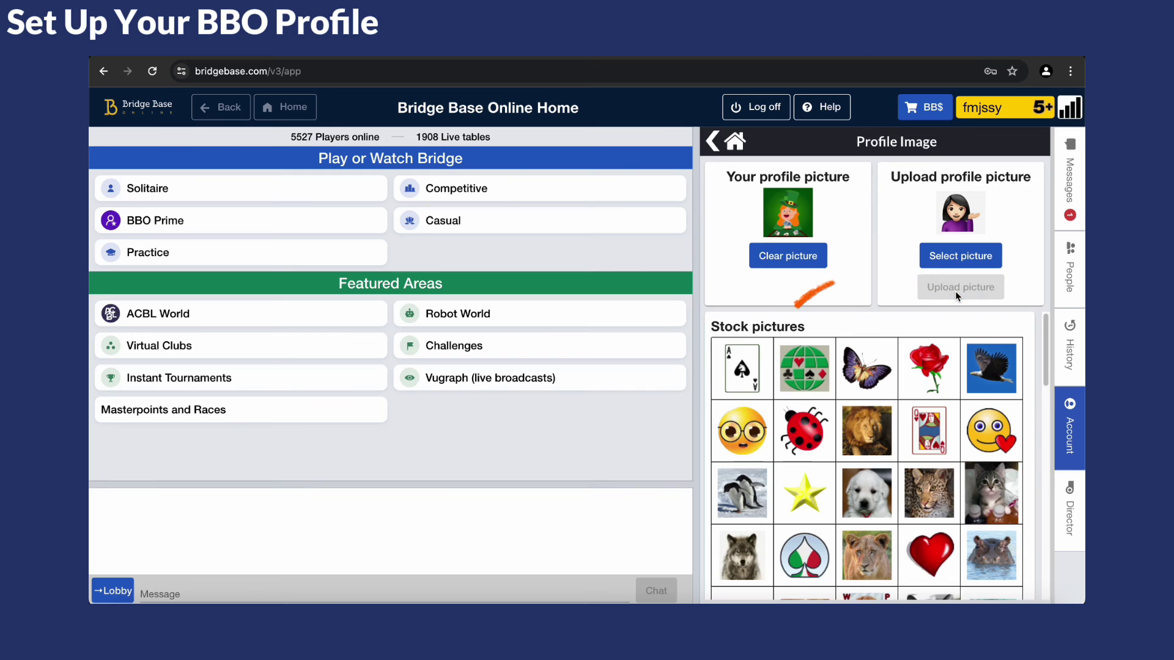